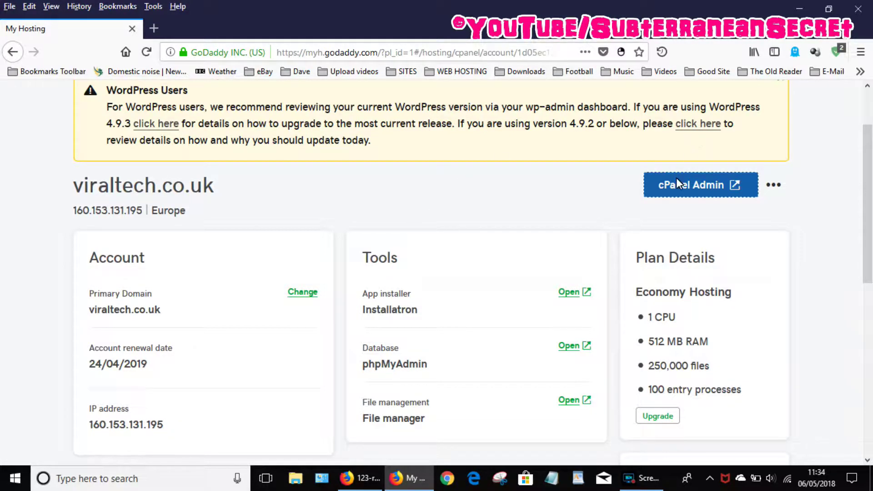
- Open cPanel for the viraltech.co.uk hosting account and launch DNS Manager from the Domains section
click(689, 184)
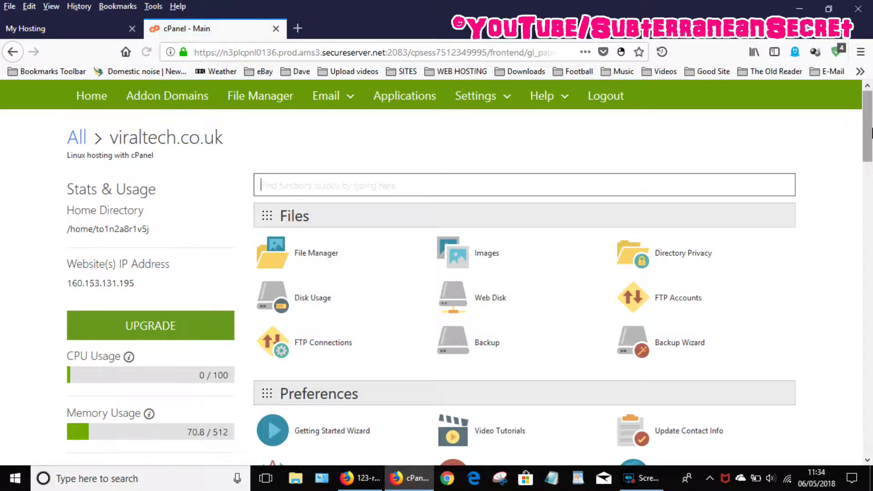
scroll(871, 124, down, 10)
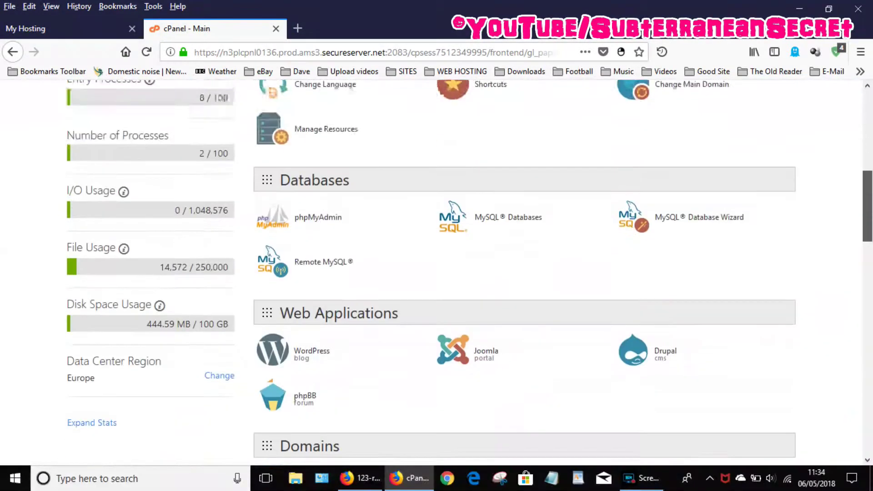
scroll(495, 218, down, 5)
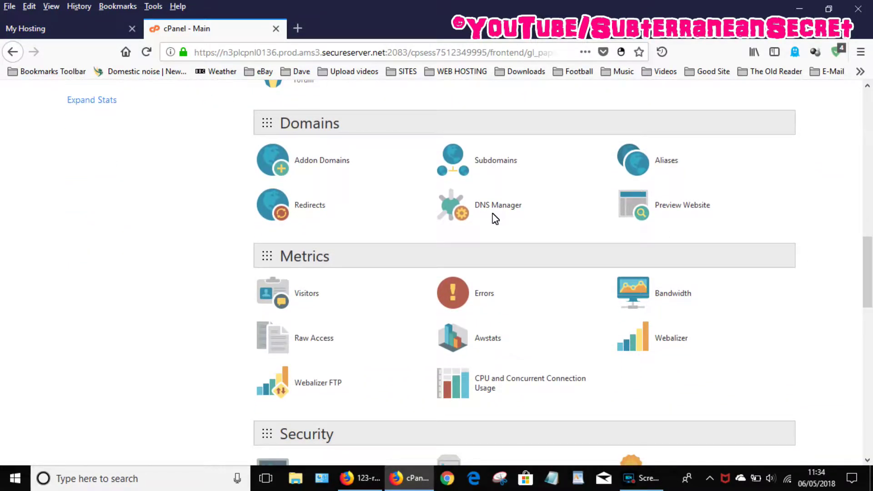
click(503, 211)
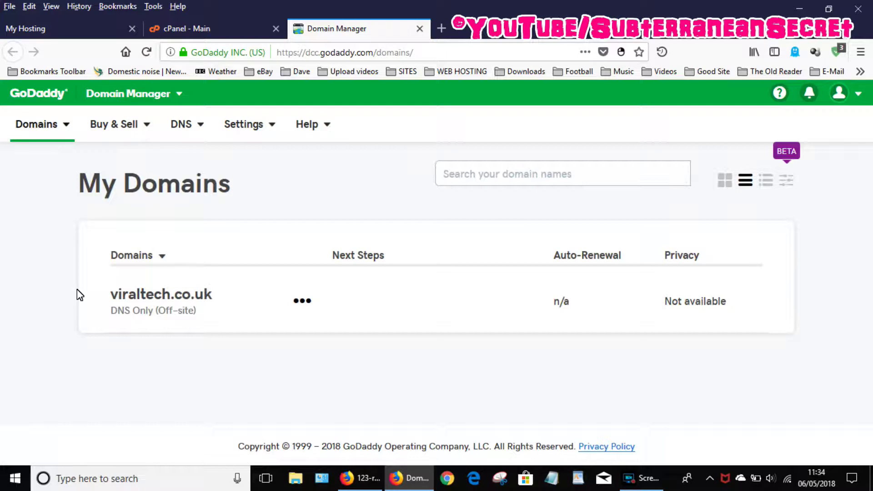
- Open Manage DNS for viraltech.co.uk and page to the NS records ns39 and ns40.domaincontrol.com
click(303, 301)
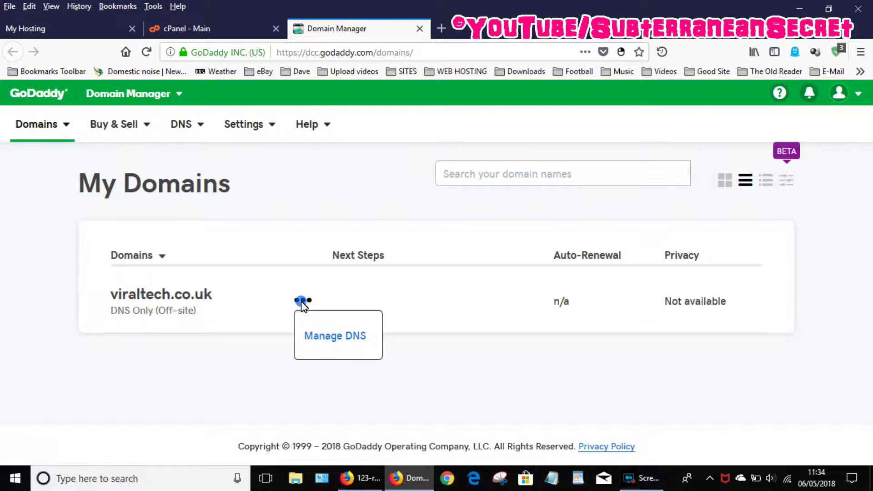
click(328, 336)
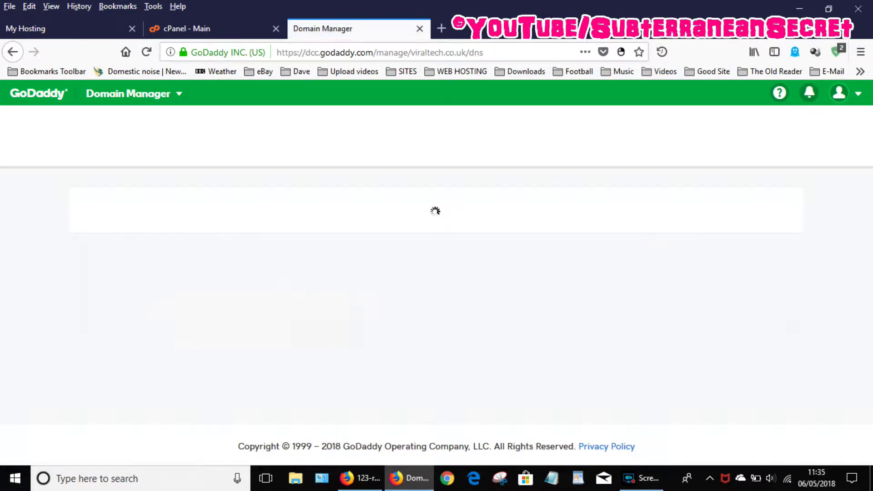
scroll(870, 143, down, 1)
scroll(871, 143, down, 10)
scroll(201, 220, down, 5)
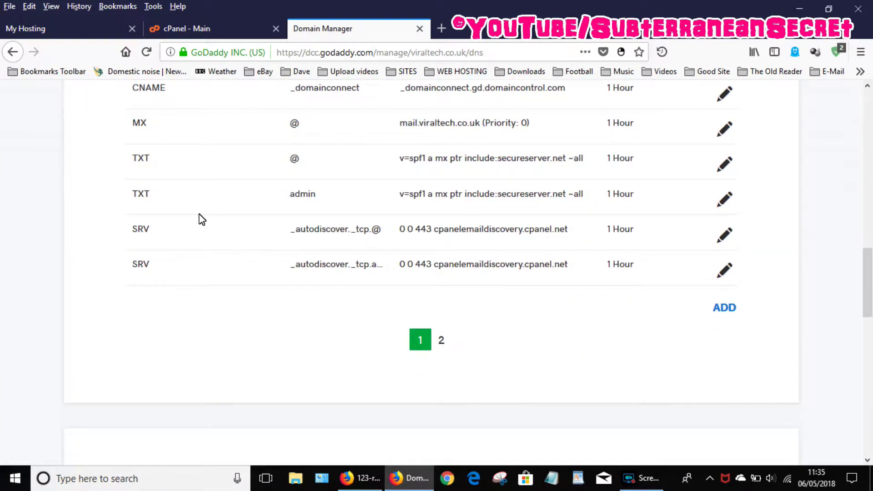
click(441, 341)
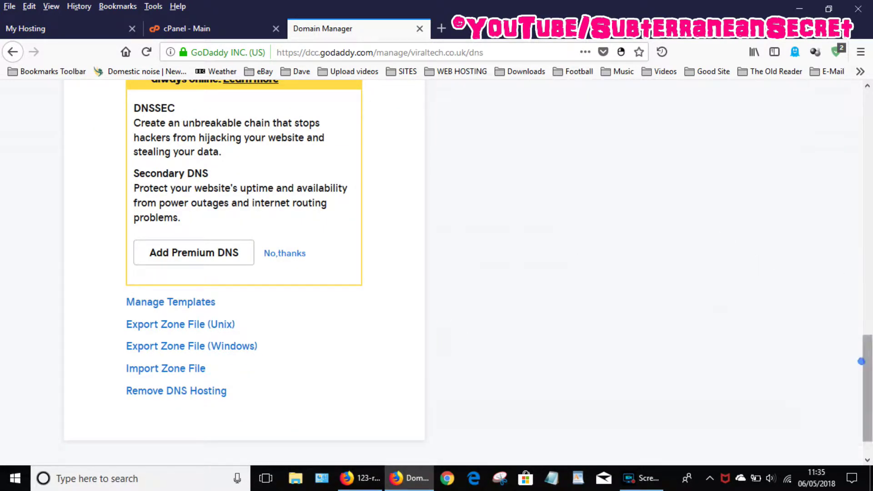
drag(868, 339, 871, 139)
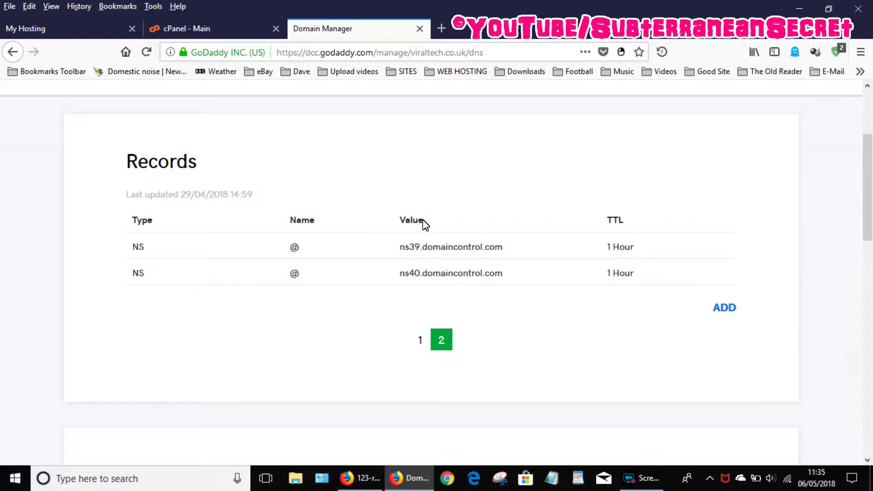
drag(509, 272, 405, 278)
- Copy ns40.domaincontrol.com from the records into a new Notepad note
right_click(405, 278)
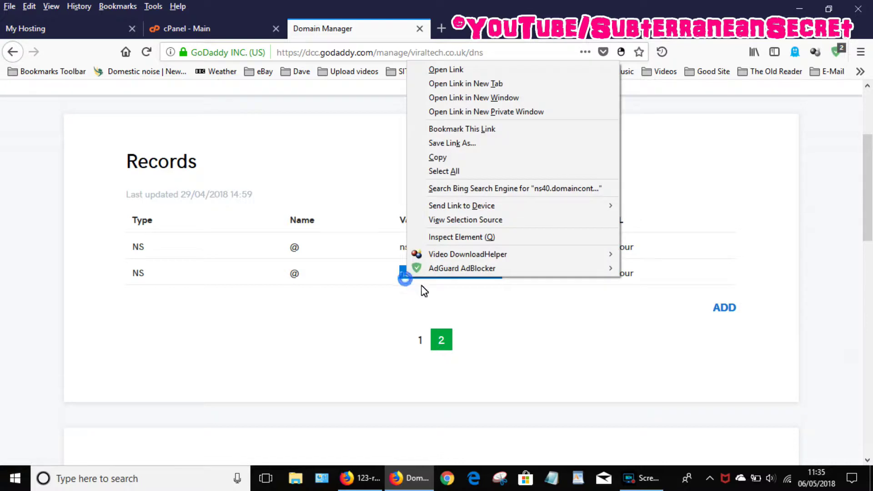
click(452, 157)
click(554, 480)
right_click(424, 101)
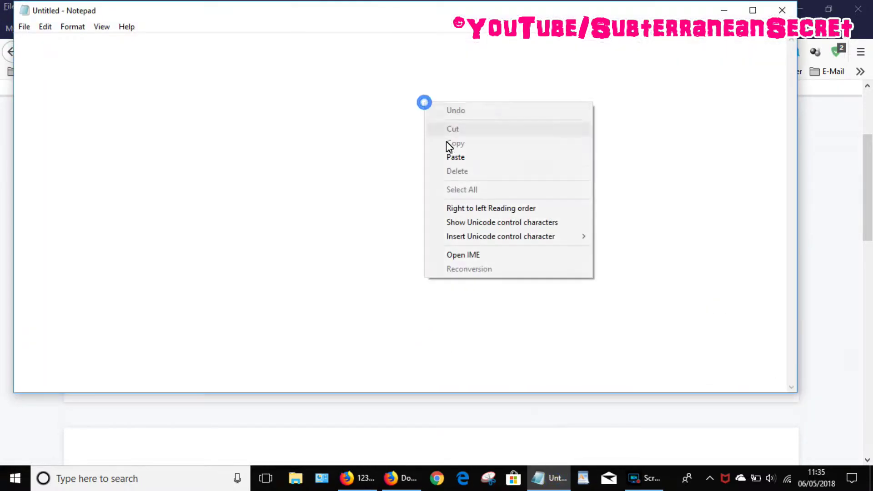
click(462, 159)
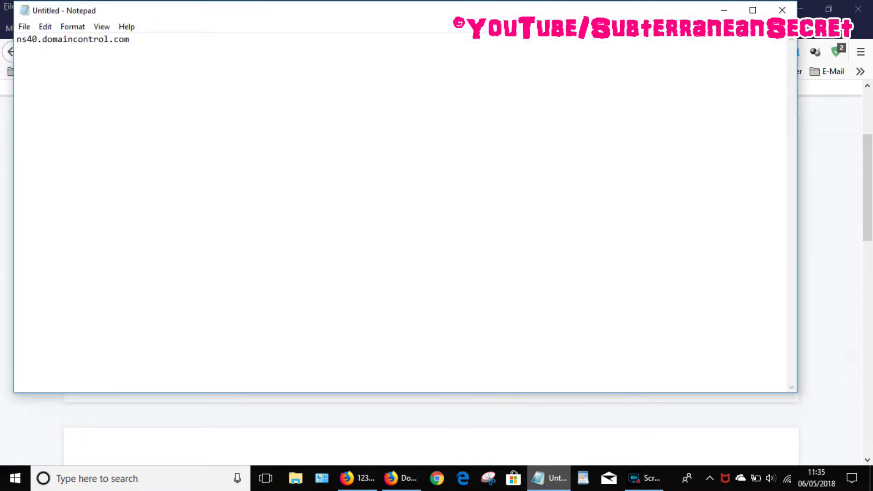
click(551, 479)
- Add ns39.domaincontrol.com on the line above ns40 in the note, then minimise Notepad
drag(504, 247, 406, 250)
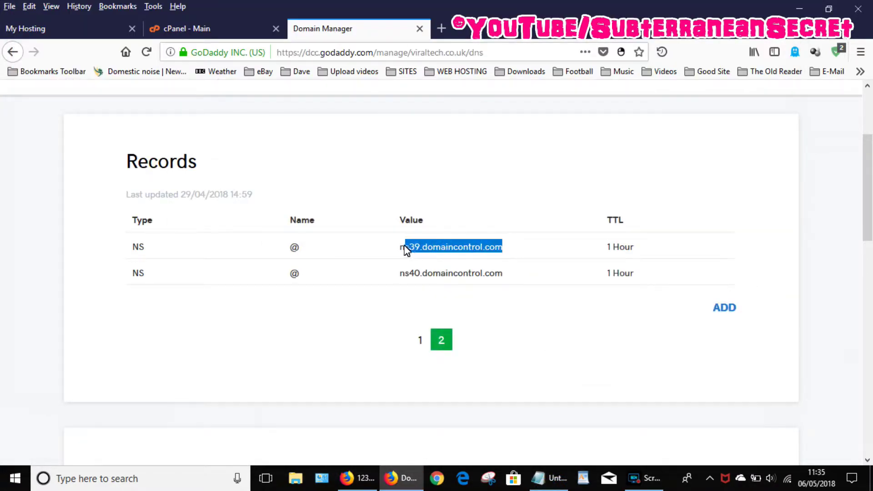
right_click(403, 248)
click(482, 346)
click(551, 479)
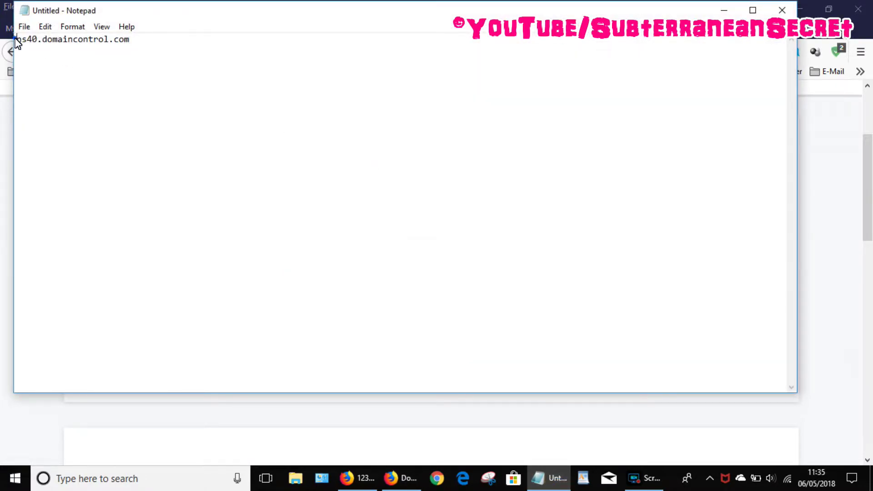
click(16, 40)
key(Return)
key(Return)
right_click(21, 40)
click(67, 92)
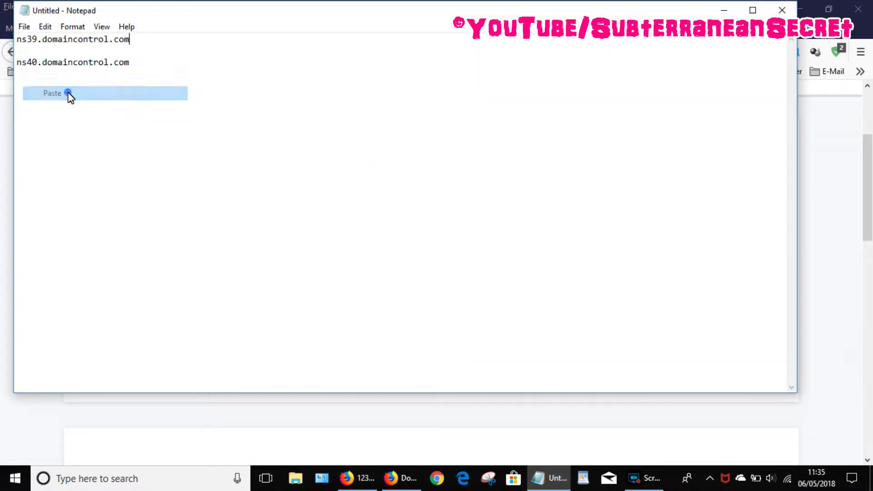
click(715, 13)
- Close the Domain Manager and cPanel tabs and return to the 123-reg Control Panel
click(419, 29)
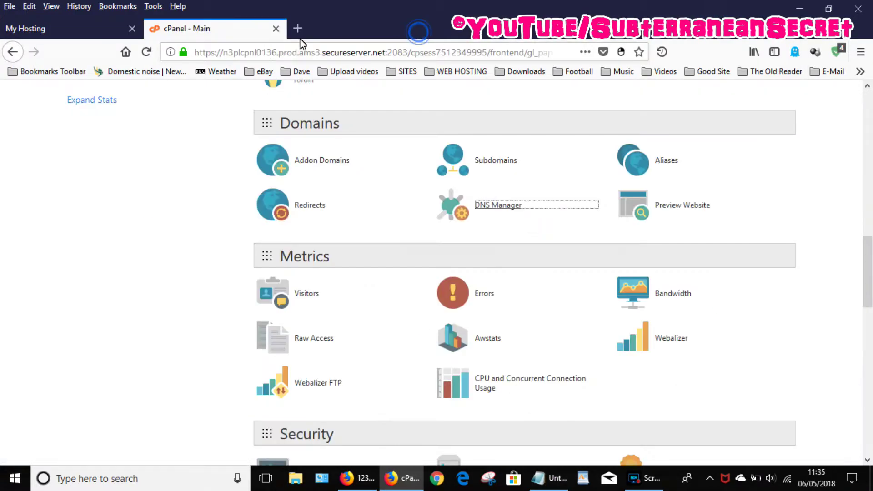
click(276, 28)
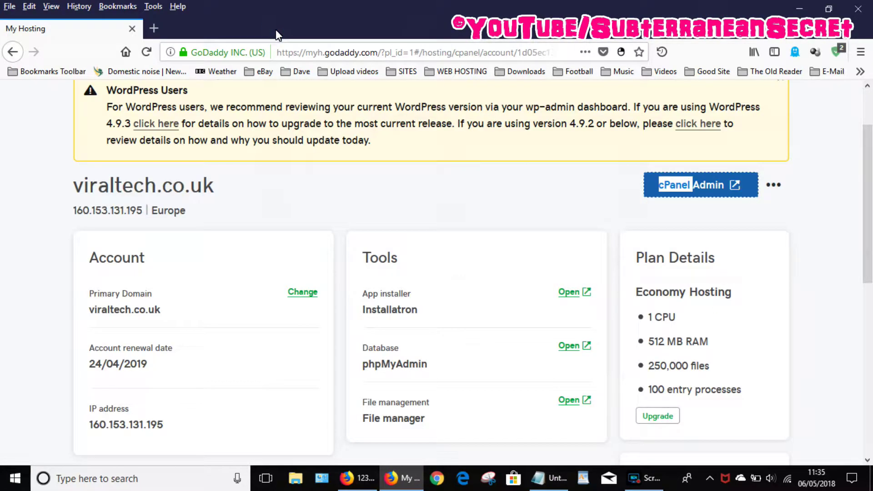
click(357, 478)
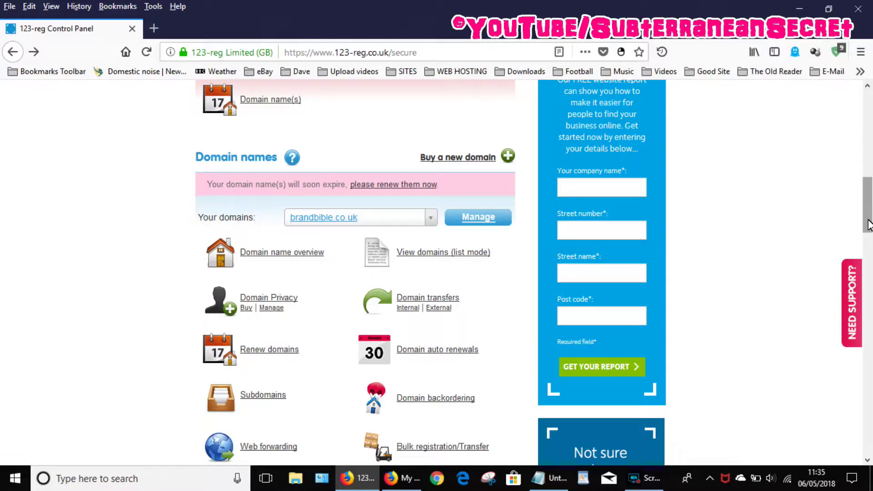
drag(870, 225, 870, 226)
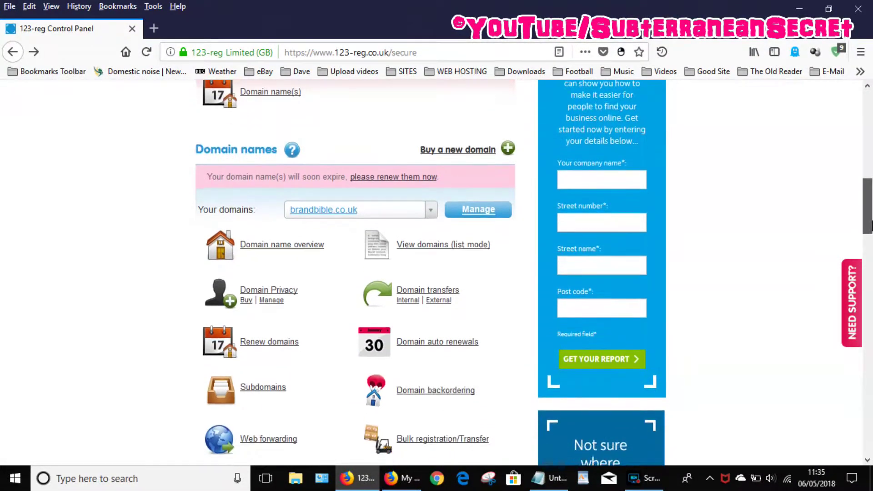
- Manage brandbible.co.uk and open its nameserver settings under Advanced domain settings
click(428, 211)
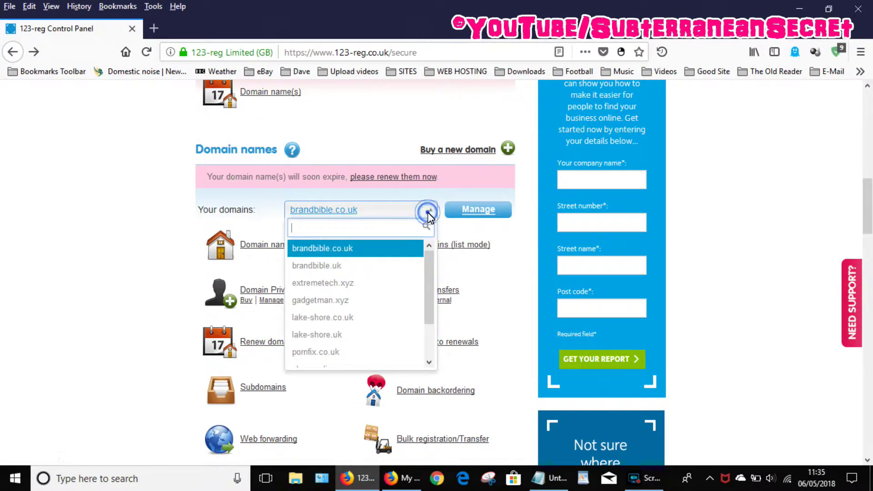
click(430, 213)
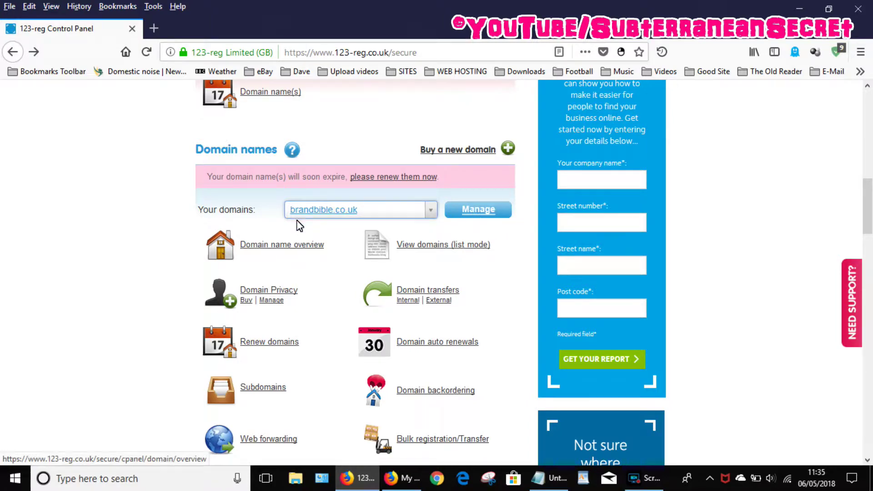
click(477, 215)
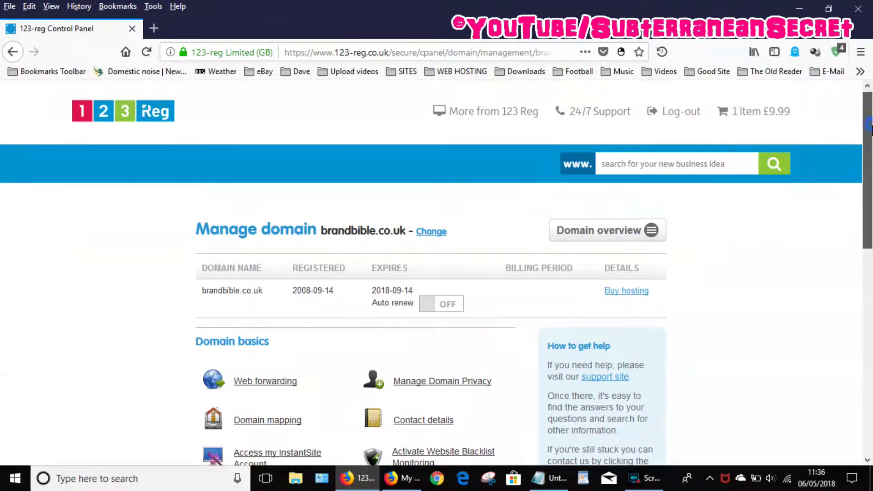
scroll(437, 273, down, 2)
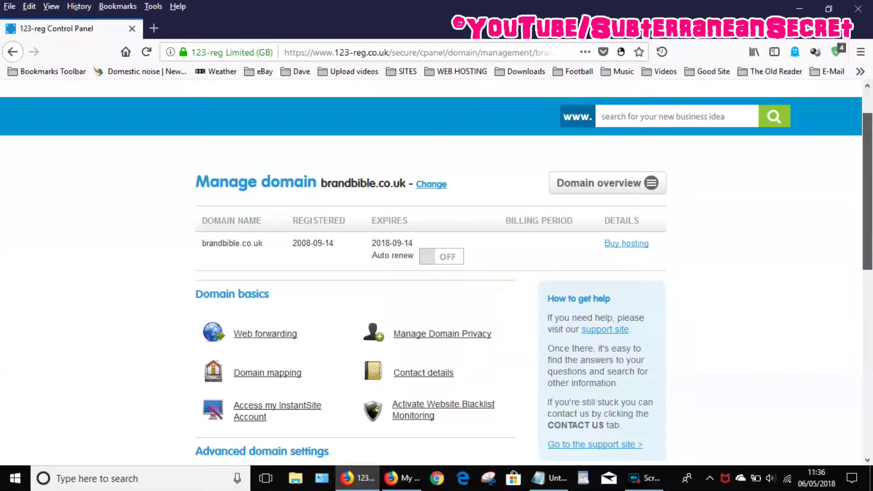
scroll(436, 273, down, 4)
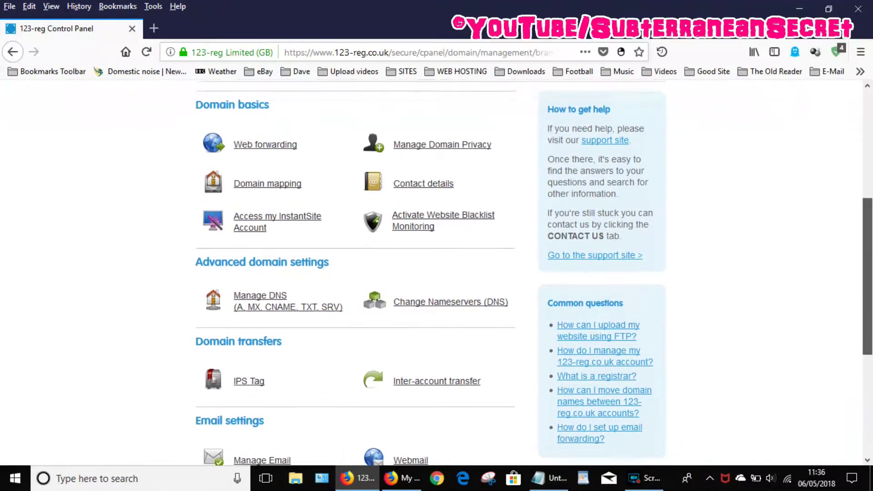
scroll(458, 247, down, 2)
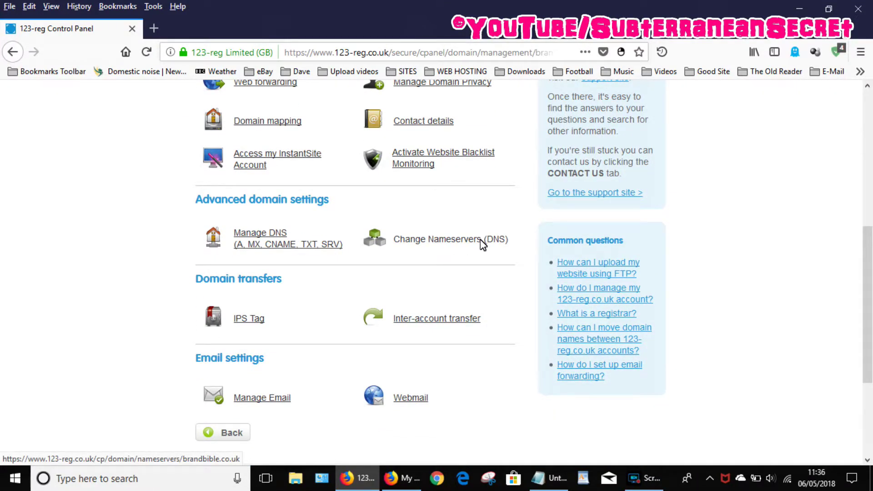
click(447, 236)
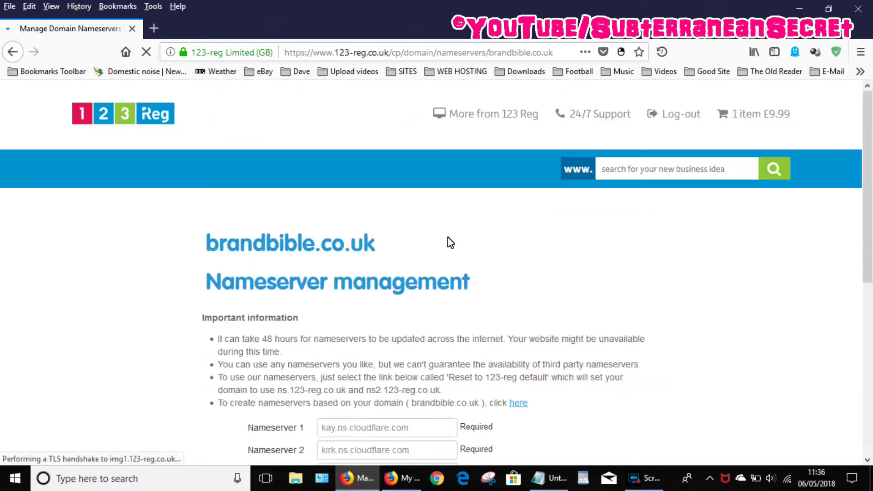
- Clear the old Cloudflare values from Nameserver 1 and Nameserver 2
scroll(871, 222, down, 2)
scroll(871, 222, down, 3)
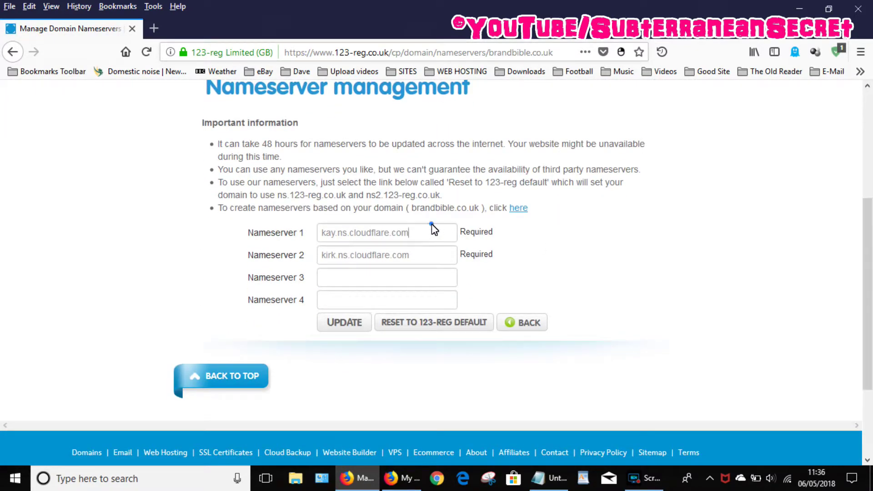
drag(432, 225, 283, 234)
key(BackSpace)
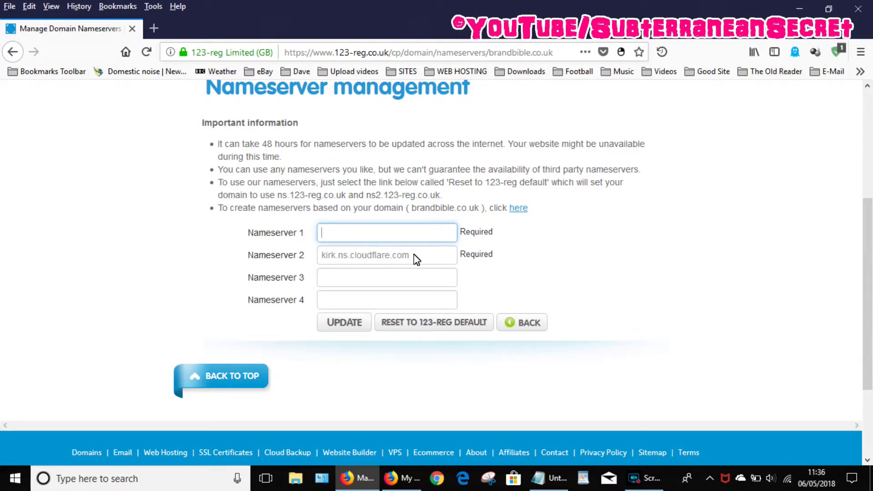
drag(416, 259, 282, 255)
key(BackSpace)
- Copy ns39.domaincontrol.com from Notepad into Nameserver 1
click(550, 478)
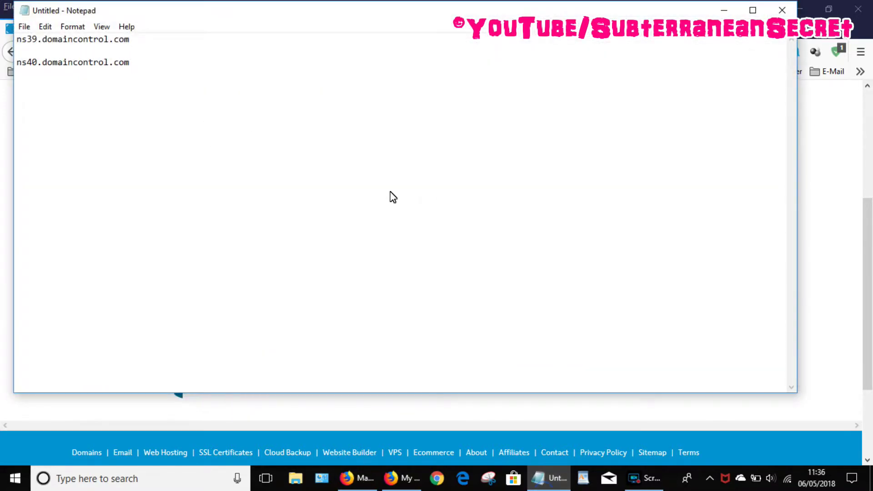
drag(131, 41, 17, 39)
right_click(55, 44)
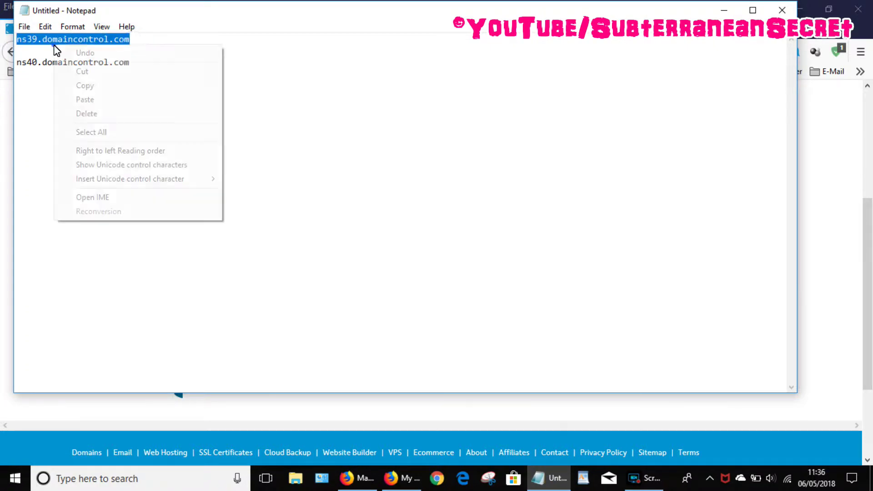
click(102, 85)
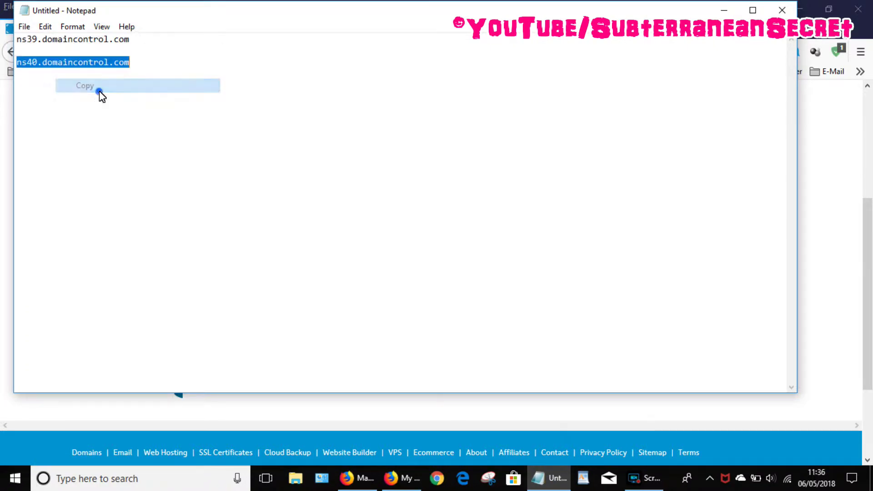
click(549, 478)
right_click(378, 235)
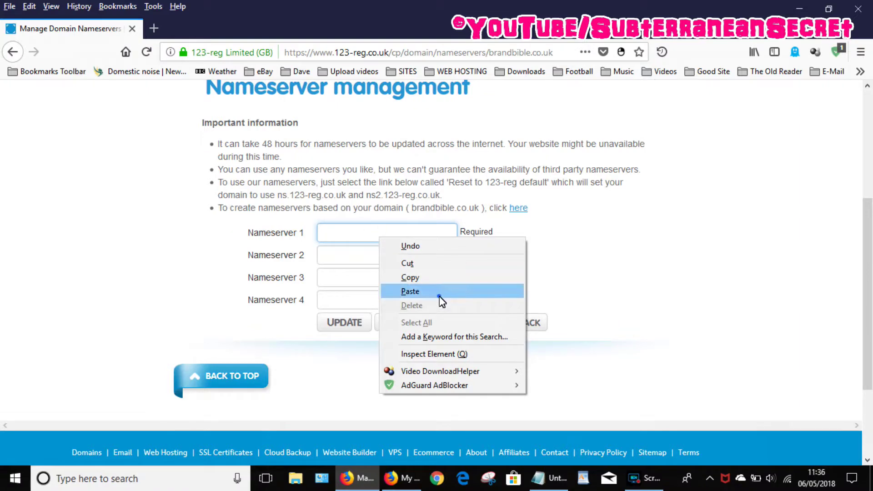
click(438, 291)
- Paste ns40.domaincontrol.com from Notepad into Nameserver 2 and save the nameservers
click(565, 485)
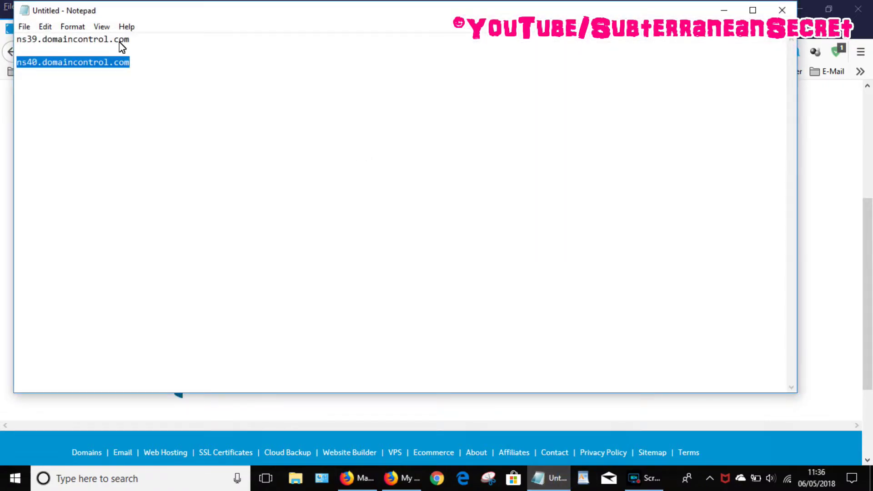
click(146, 68)
double_click(144, 67)
right_click(54, 71)
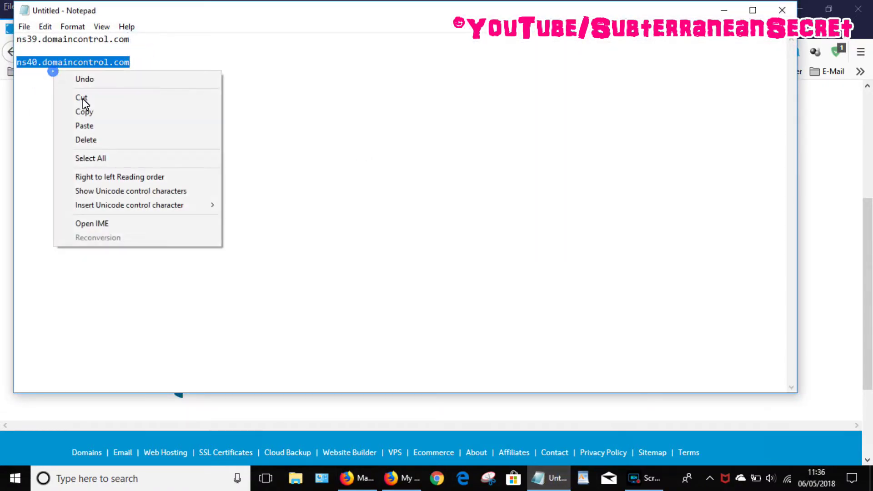
click(122, 119)
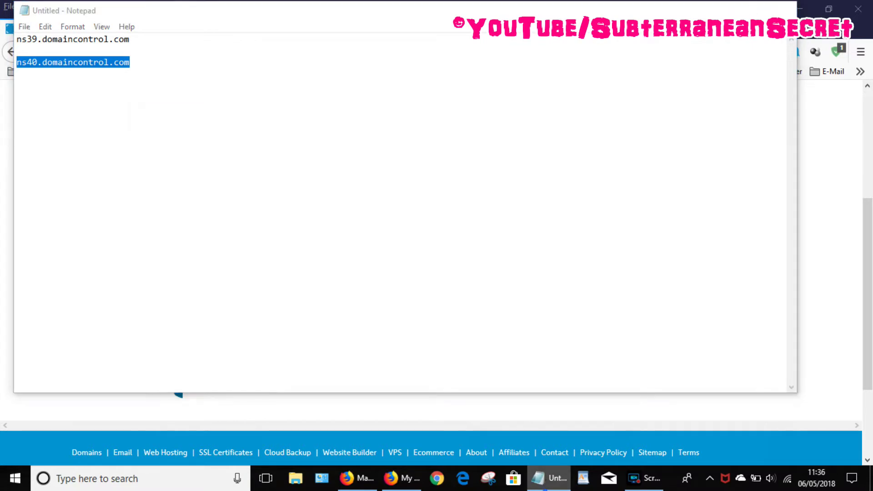
click(533, 420)
click(361, 255)
right_click(362, 255)
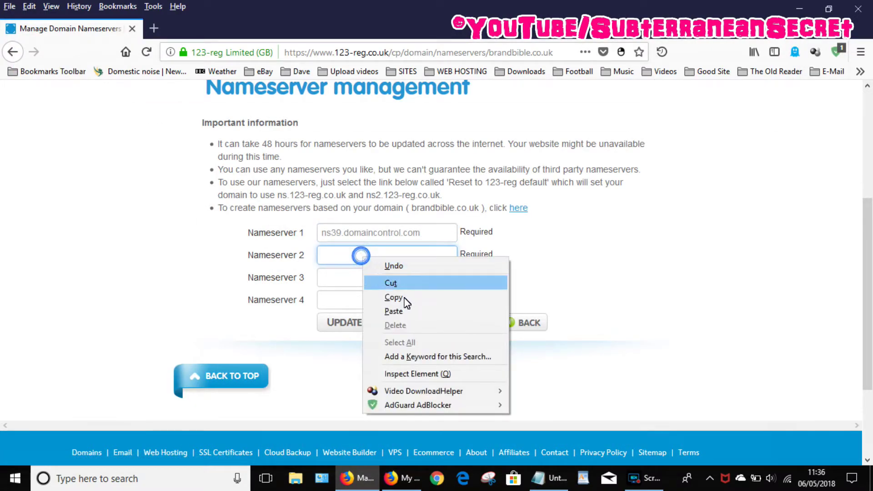
click(410, 308)
click(341, 323)
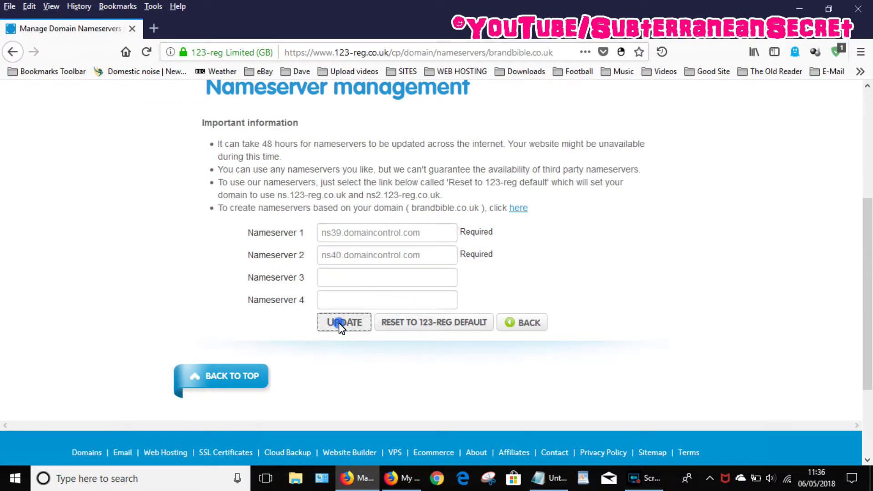